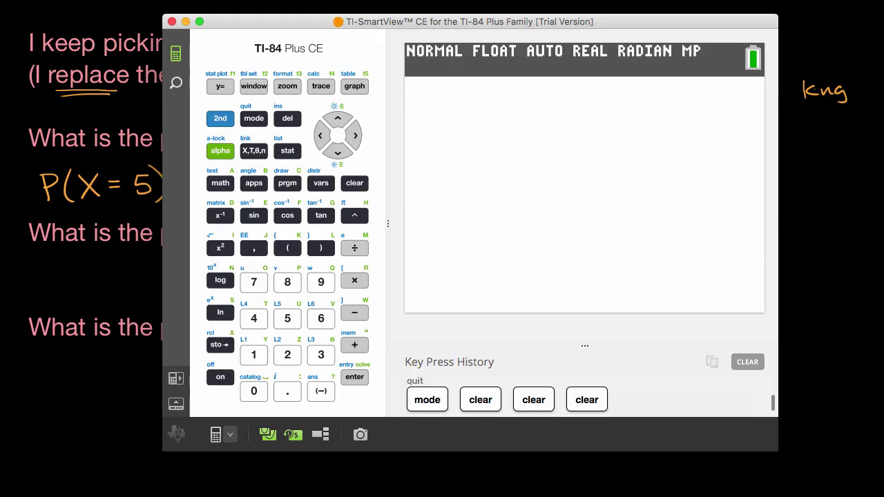
Step: Move the calculator up to show its full keypad and open the geometpdf( form from DISTR
drag(315, 216, 314, 217)
drag(379, 217, 397, 56)
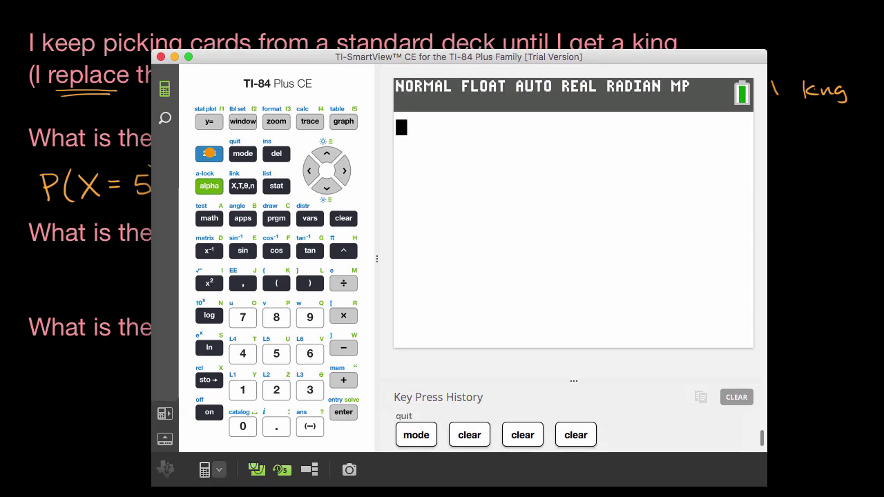
click(209, 153)
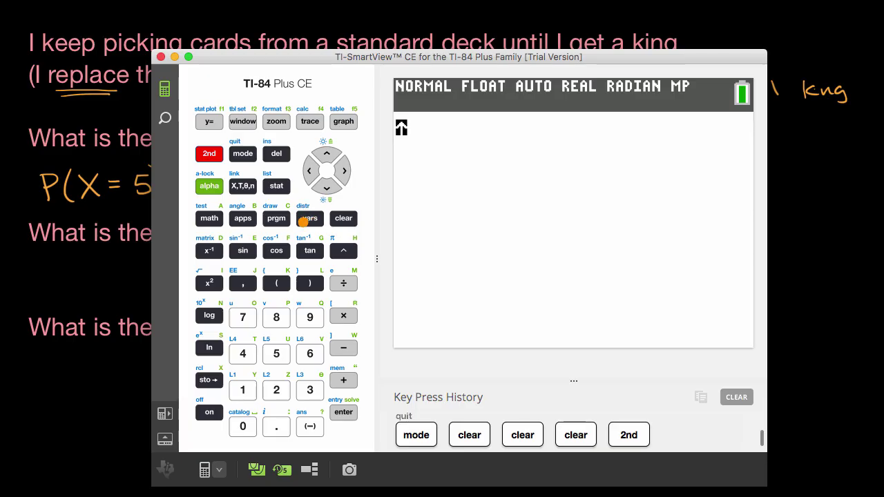
click(308, 219)
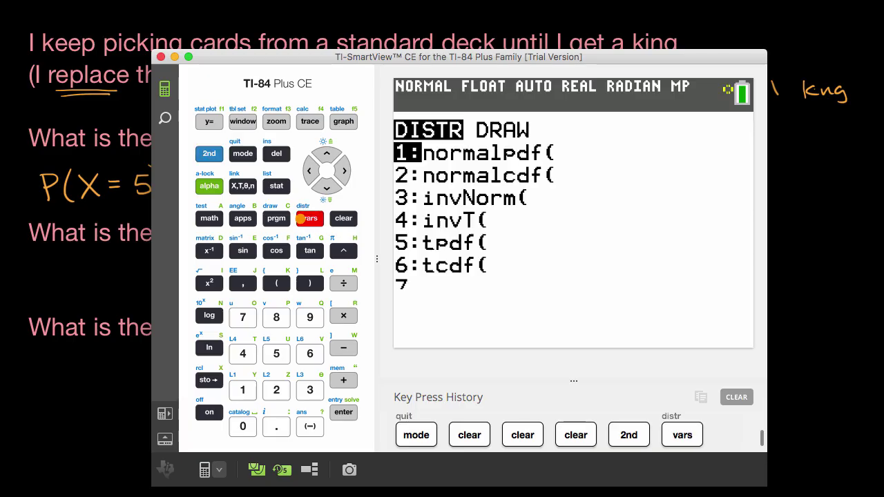
click(325, 154)
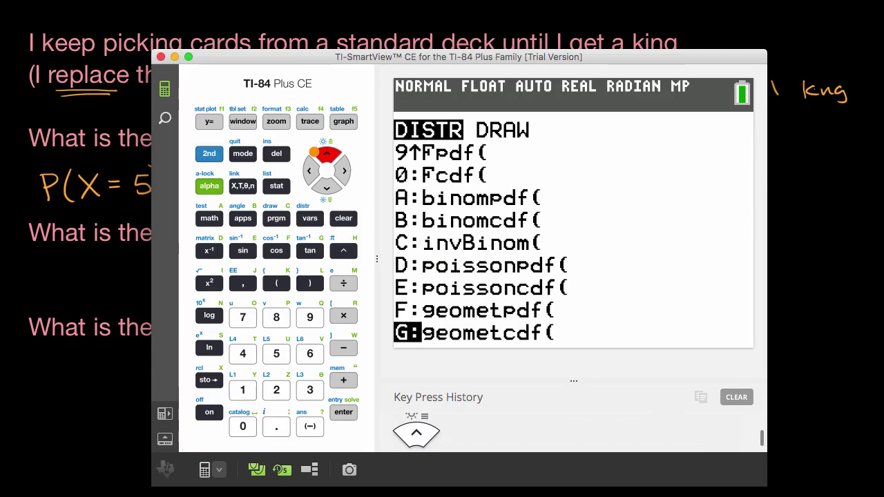
click(325, 156)
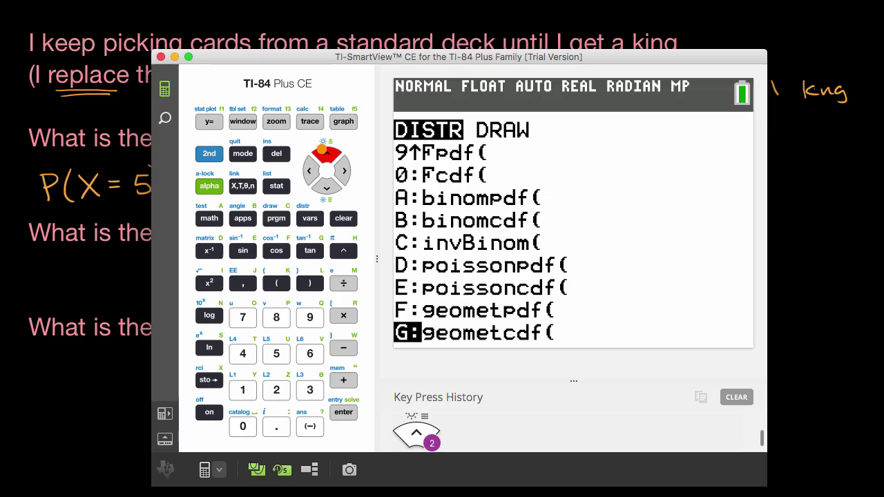
click(348, 414)
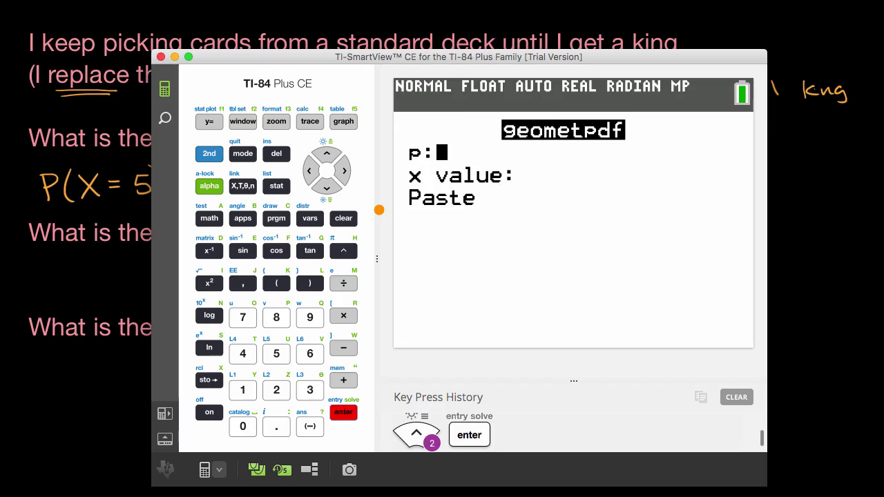
Step: Evaluate geometpdf with p = 1/13 and x = 5, getting 0.0558480769, then hide the calculator
click(238, 389)
click(339, 282)
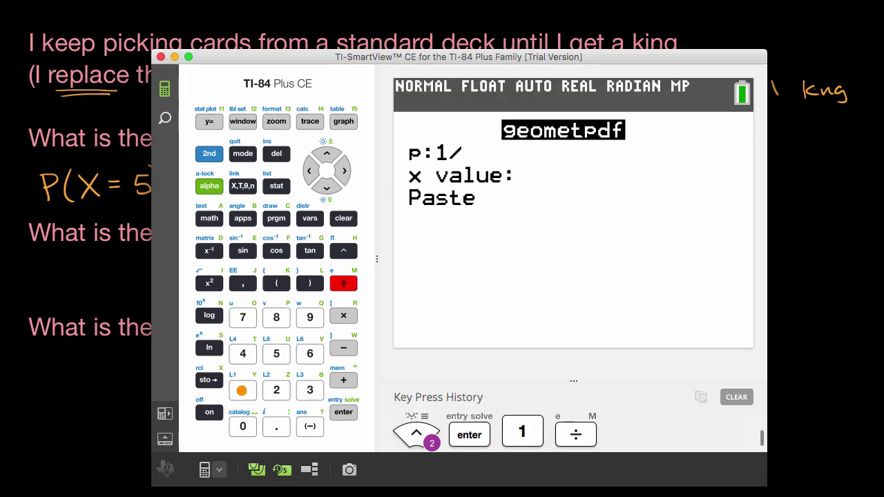
click(240, 388)
click(302, 392)
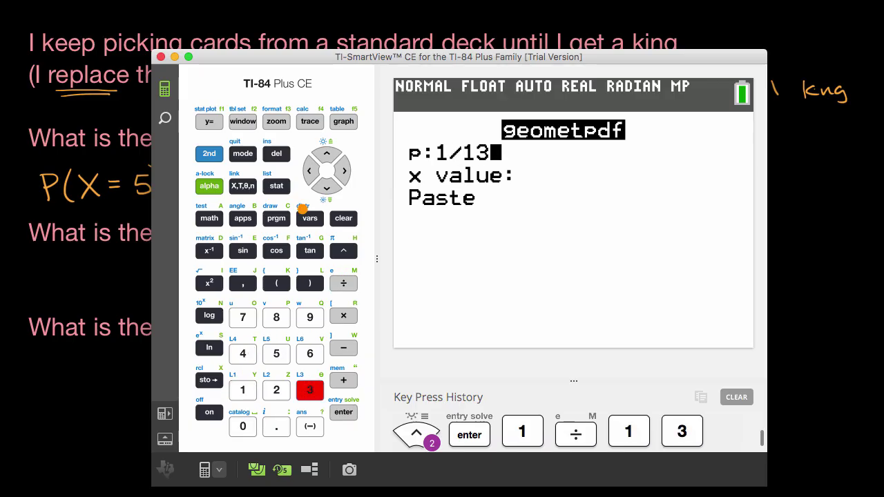
click(317, 187)
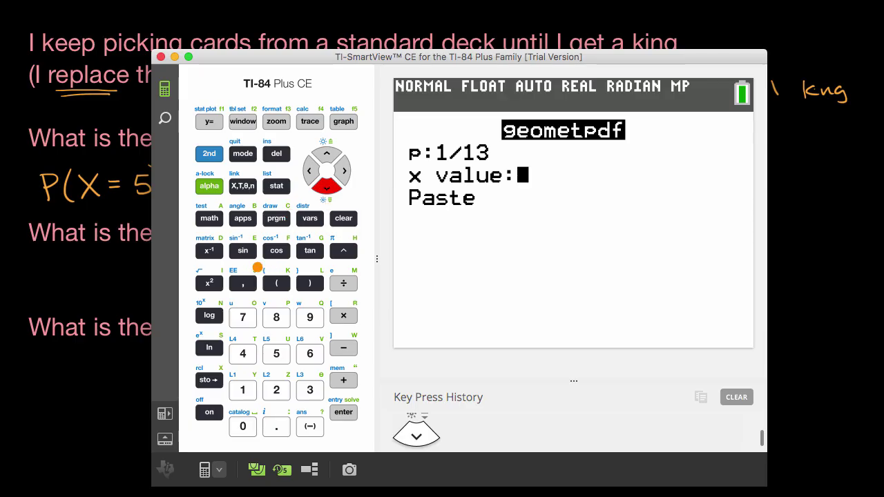
click(276, 354)
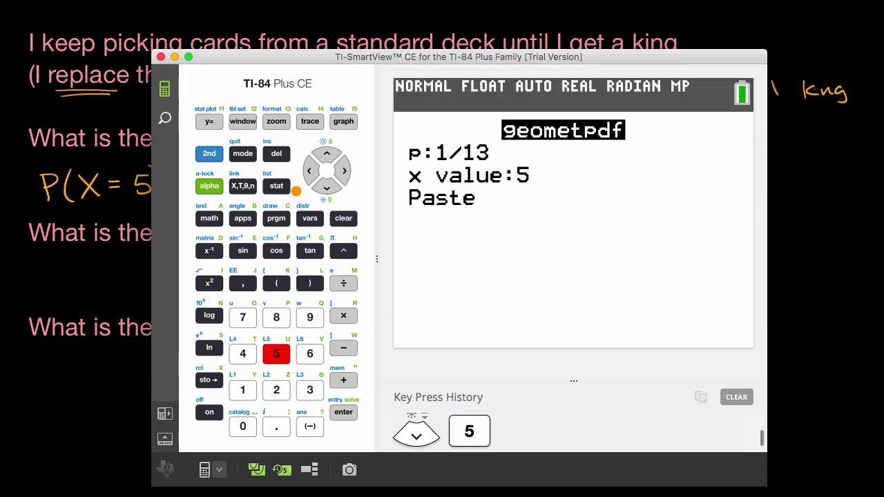
click(324, 185)
click(345, 412)
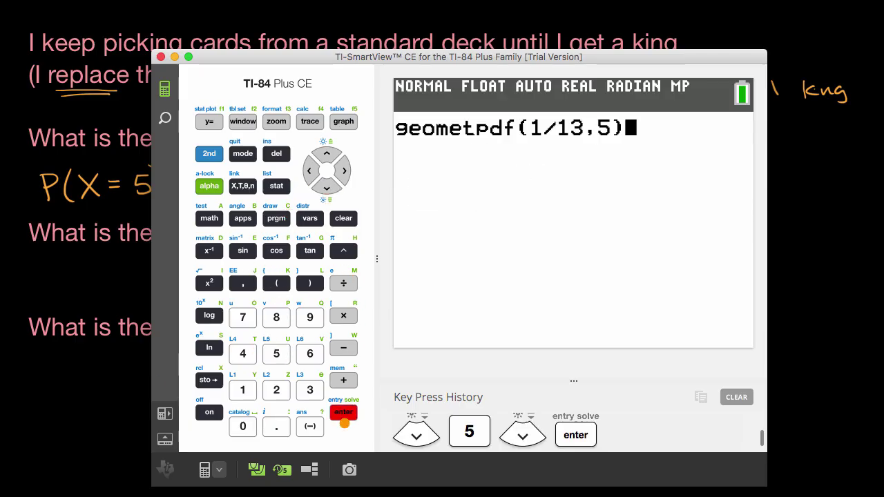
click(346, 412)
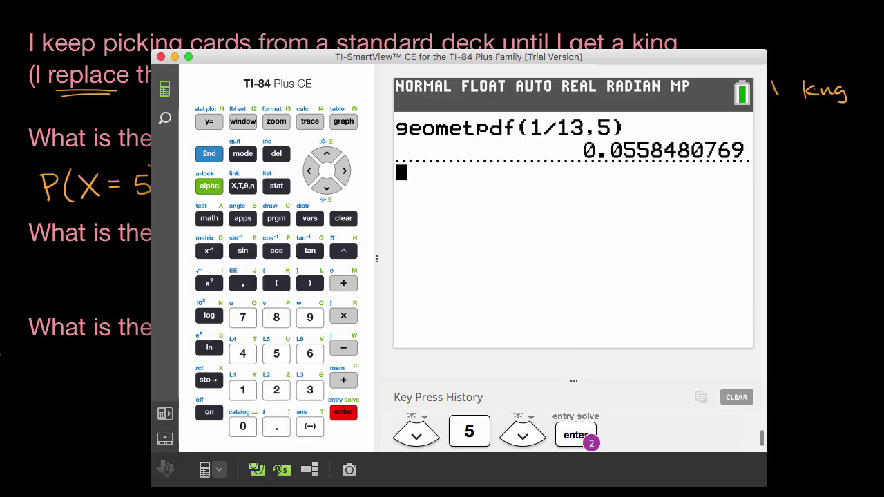
key(super+Tab)
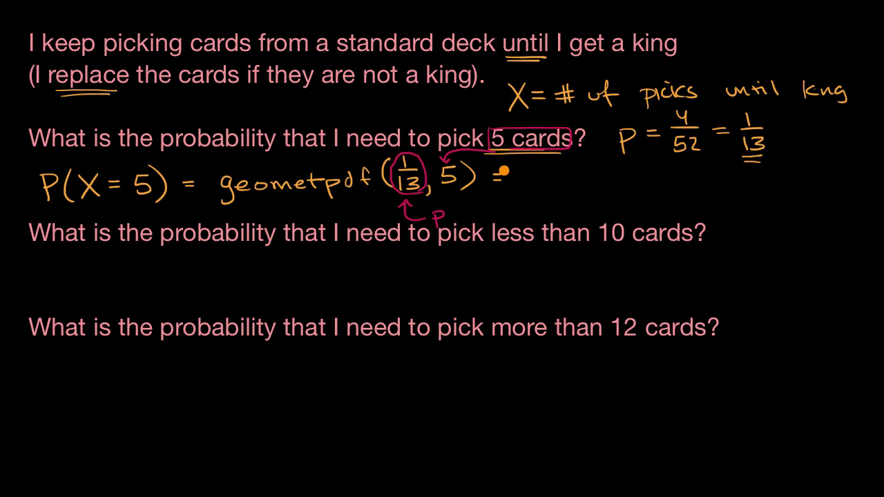
Step: Record ≈ 0.056, underline 'less than 10 cards' in blue, and write P(X<10) = P(X≤9) =
mouse_move(487, 178)
mouse_down()
mouse_move(587, 168)
mouse_move(601, 181)
mouse_up()
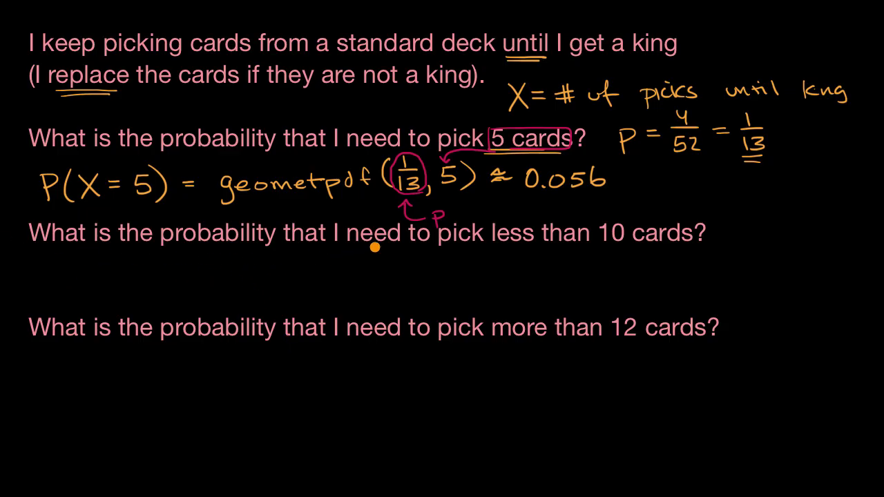
drag(488, 245, 680, 243)
drag(24, 281, 28, 294)
mouse_move(66, 268)
mouse_down()
mouse_move(58, 301)
mouse_move(134, 295)
mouse_move(149, 276)
mouse_up()
mouse_move(157, 264)
mouse_down()
mouse_move(159, 300)
mouse_move(196, 277)
mouse_move(246, 302)
mouse_move(256, 288)
mouse_move(297, 290)
mouse_up()
mouse_move(280, 295)
mouse_down()
mouse_move(310, 279)
mouse_move(321, 290)
mouse_move(337, 260)
mouse_move(362, 274)
mouse_up()
drag(350, 284, 389, 284)
Step: Expand the sum as P(X=1) + P(X=2) + … + P(X=9)
mouse_move(400, 275)
mouse_down()
mouse_move(398, 297)
mouse_move(433, 282)
mouse_up()
drag(422, 288, 442, 291)
mouse_move(452, 274)
mouse_down()
mouse_move(455, 295)
mouse_move(482, 285)
mouse_up()
mouse_move(475, 278)
mouse_down()
mouse_move(476, 294)
mouse_move(499, 290)
mouse_up()
mouse_move(519, 273)
mouse_down()
mouse_move(517, 297)
mouse_move(539, 294)
mouse_up()
mouse_move(539, 278)
mouse_down()
mouse_move(526, 295)
mouse_move(561, 279)
mouse_up()
mouse_move(549, 286)
mouse_down()
mouse_move(581, 263)
mouse_move(619, 283)
mouse_up()
click(626, 282)
mouse_move(613, 276)
mouse_down()
mouse_move(613, 288)
mouse_move(674, 280)
mouse_up()
click(644, 281)
mouse_move(669, 275)
mouse_down()
mouse_move(668, 286)
mouse_move(700, 284)
mouse_up()
mouse_move(715, 272)
mouse_down()
mouse_move(714, 296)
mouse_move(737, 291)
mouse_up()
mouse_move(737, 276)
mouse_down()
mouse_move(725, 291)
mouse_move(754, 277)
mouse_up()
mouse_move(743, 285)
mouse_down()
mouse_move(772, 282)
mouse_move(770, 290)
mouse_up()
drag(779, 265, 779, 290)
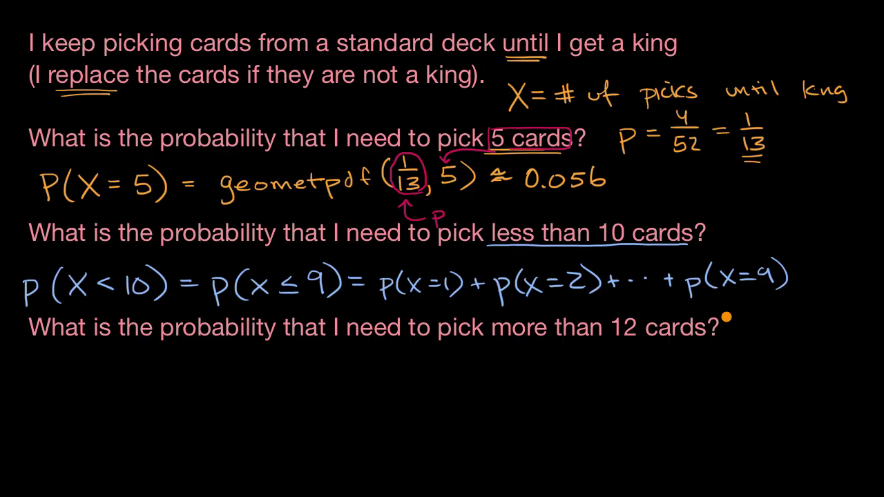
Step: Draw a vertical dividing line and write = geometcdf(1/13, 9) beside it
drag(587, 345, 587, 483)
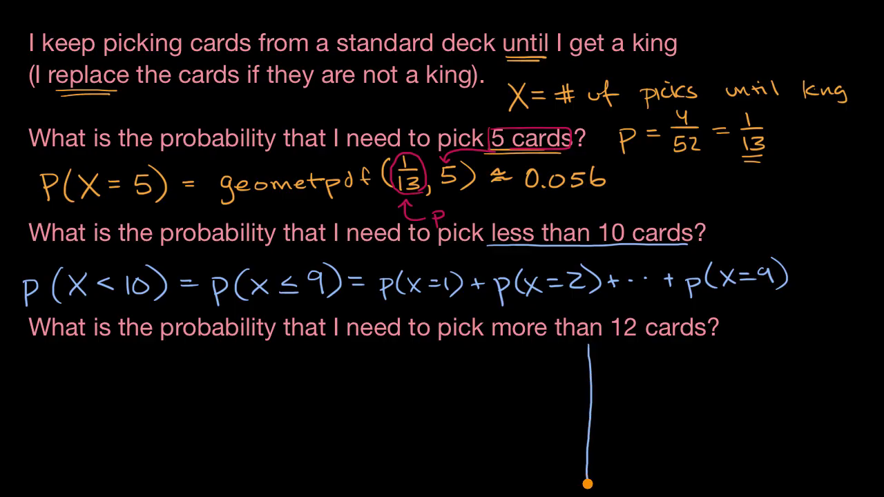
drag(598, 353, 606, 352)
mouse_move(598, 359)
mouse_down()
mouse_move(625, 373)
mouse_move(647, 357)
mouse_move(724, 356)
mouse_move(729, 348)
mouse_move(735, 362)
mouse_up()
mouse_move(732, 354)
mouse_down()
mouse_move(768, 361)
mouse_move(768, 342)
mouse_move(776, 355)
mouse_move(789, 351)
mouse_move(796, 370)
mouse_up()
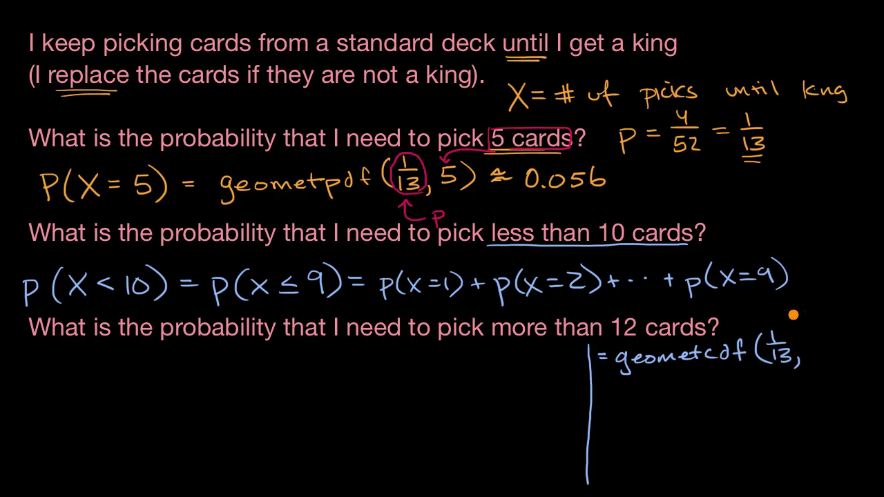
mouse_move(823, 331)
mouse_down()
mouse_move(819, 356)
mouse_move(832, 354)
mouse_up()
Step: Bring the calculator back and open the geometcdf( form from the DISTR list
key(super+Tab)
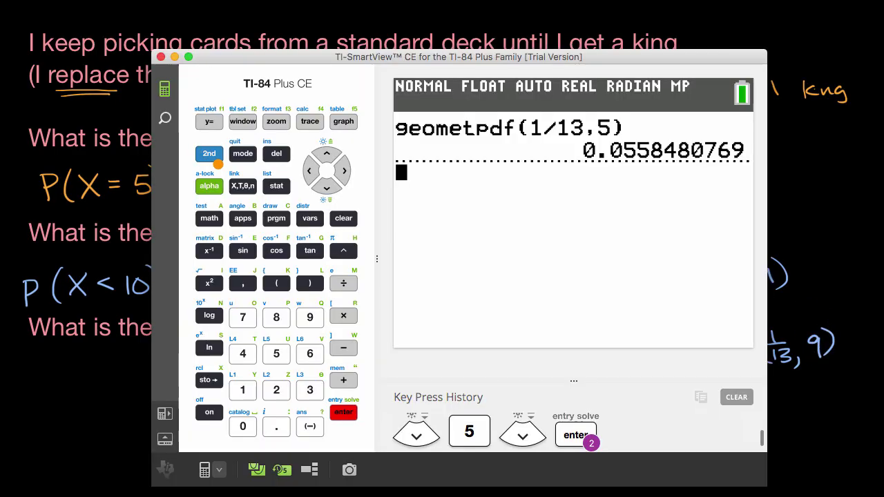
click(208, 153)
click(309, 217)
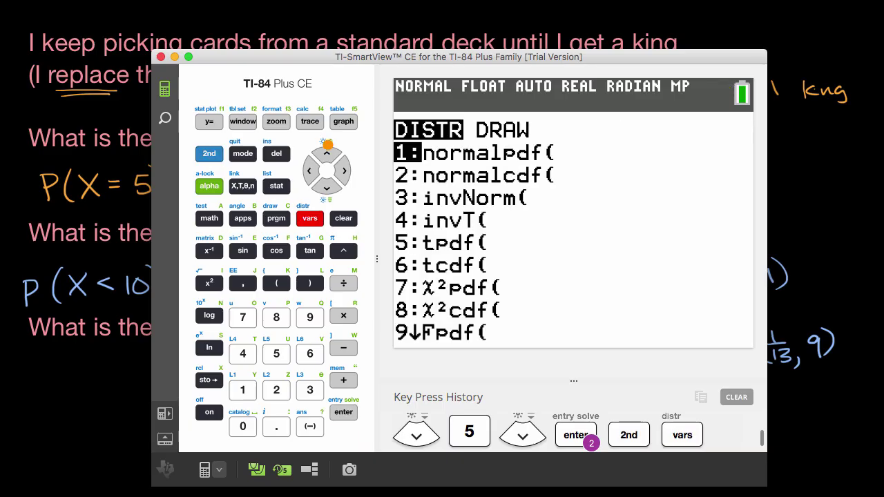
click(327, 152)
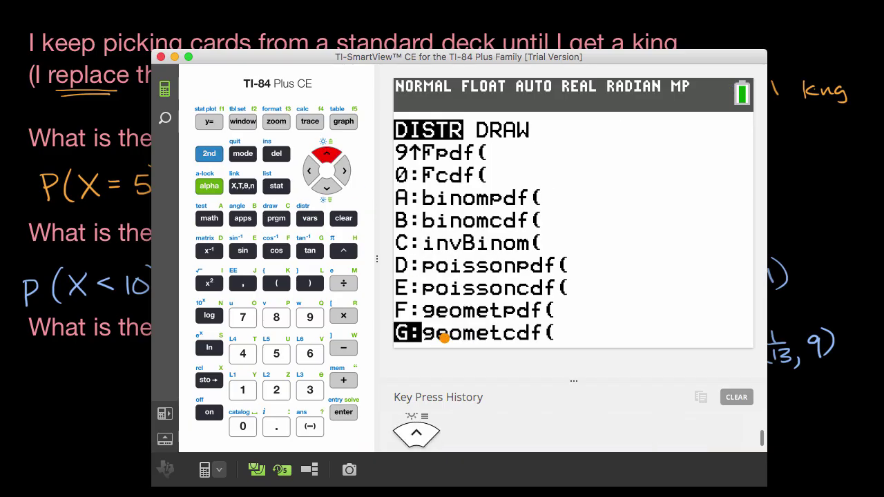
click(342, 413)
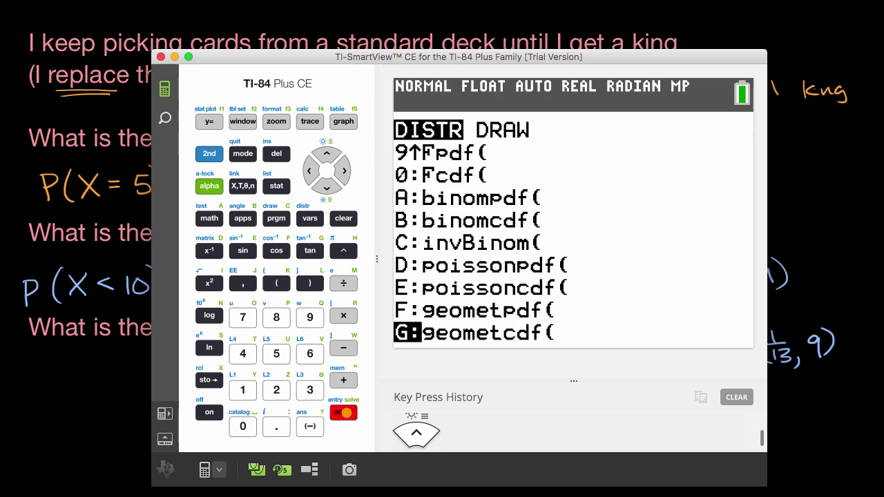
Step: Evaluate geometcdf with p = 1/13 and x = 9, getting 0.5134348006
click(242, 389)
click(343, 284)
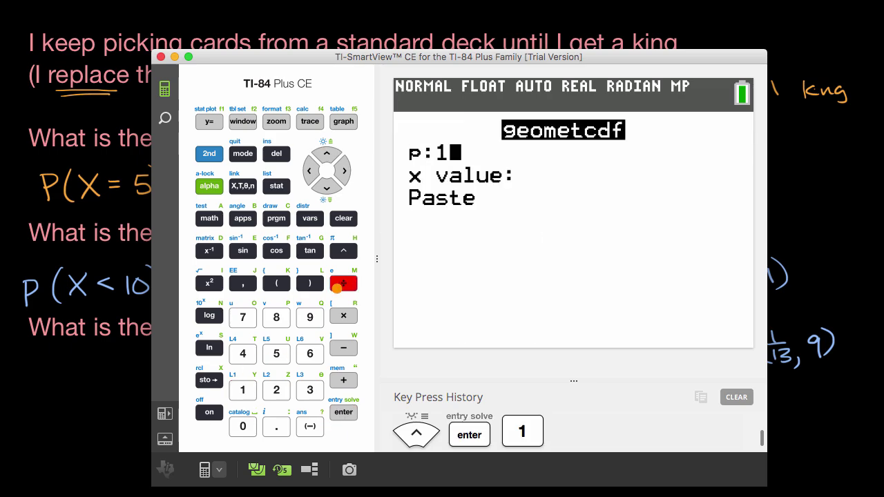
click(242, 389)
click(309, 389)
click(323, 183)
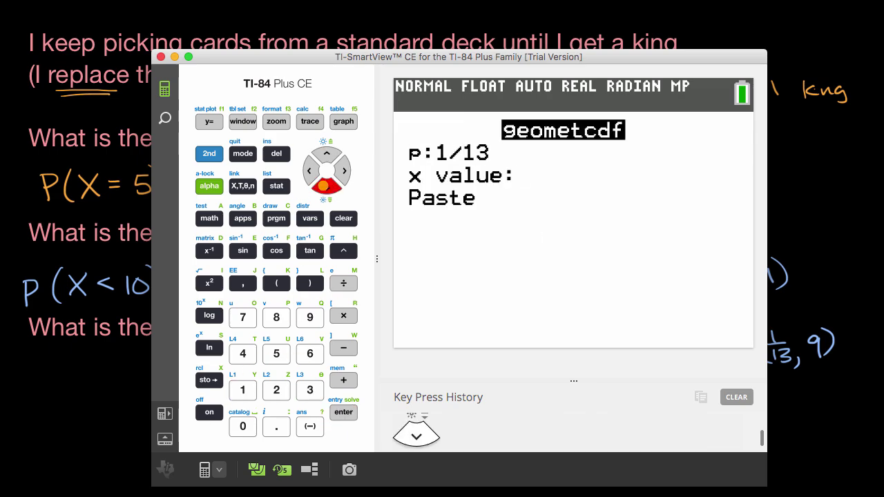
click(308, 317)
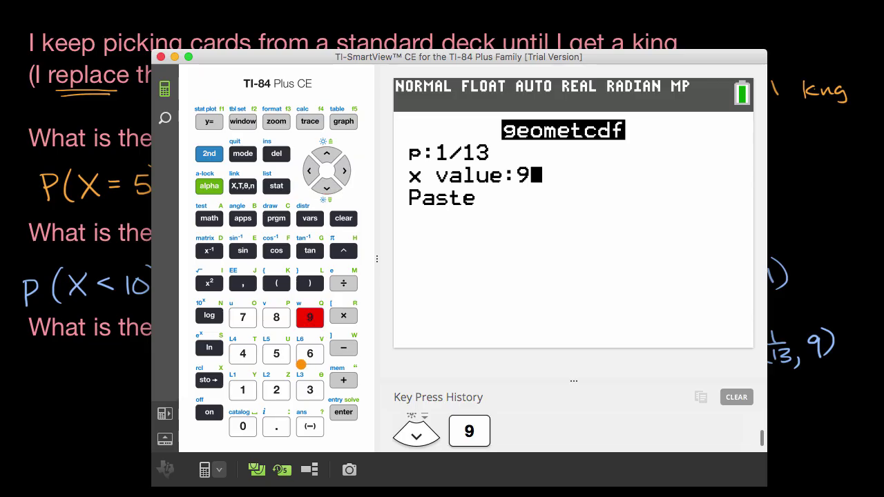
click(339, 412)
click(336, 410)
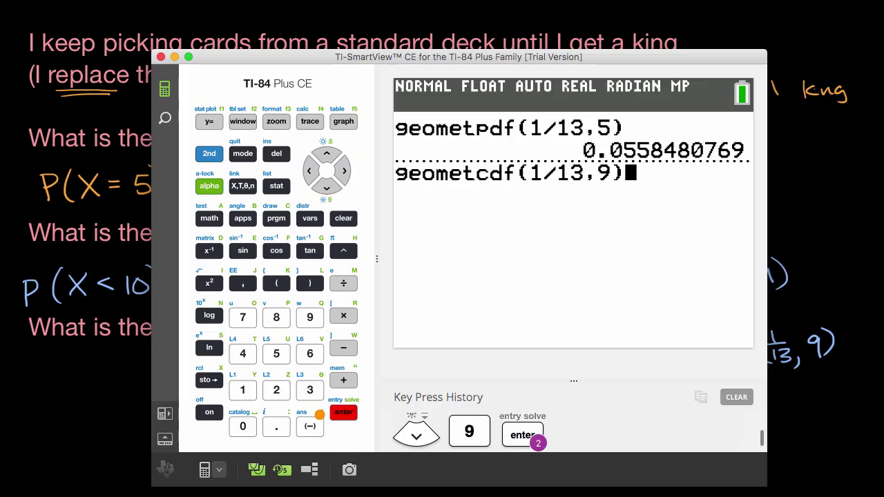
click(343, 413)
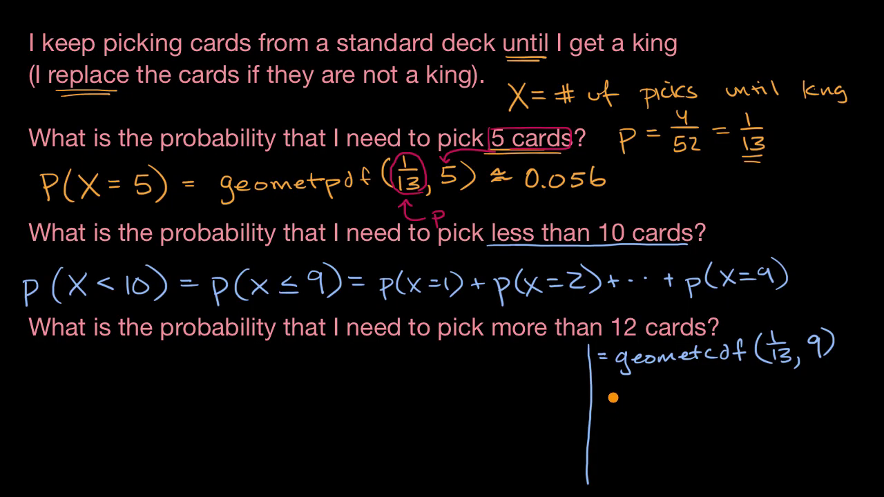
Step: Write ≈ 0.513 under geometcdf(1/13, 9) and start the last answer with P(X>12) =
drag(614, 403, 631, 400)
drag(683, 392, 704, 409)
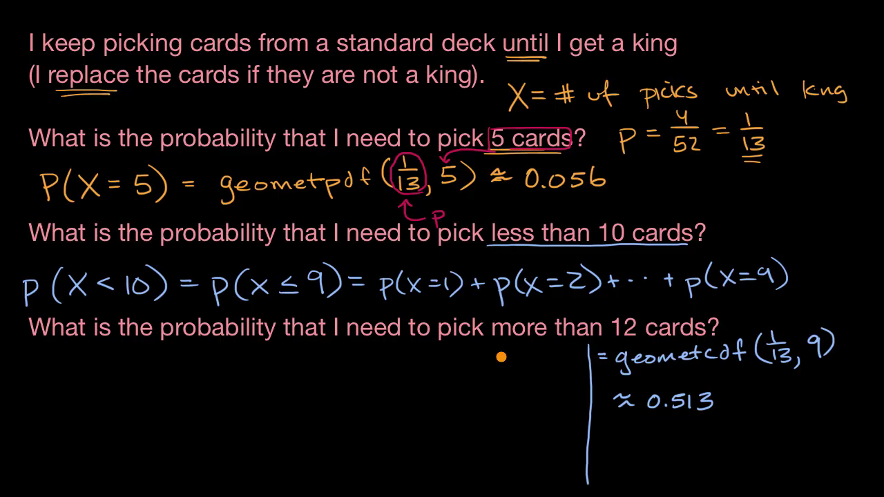
mouse_move(18, 359)
mouse_down()
mouse_move(18, 378)
mouse_move(26, 369)
mouse_move(49, 381)
mouse_move(66, 372)
mouse_move(134, 381)
mouse_move(169, 364)
mouse_up()
mouse_move(155, 372)
mouse_down()
mouse_move(187, 379)
mouse_move(220, 370)
mouse_move(237, 380)
mouse_up()
Step: Write P(X≤12) with an underbrace, then = 1 − geometcdf(1/13, 12) = on a new line
mouse_move(238, 359)
mouse_down()
mouse_move(265, 384)
mouse_move(288, 361)
mouse_move(332, 381)
mouse_move(344, 361)
mouse_move(366, 379)
mouse_up()
mouse_move(233, 393)
mouse_down()
mouse_move(336, 400)
mouse_move(383, 388)
mouse_up()
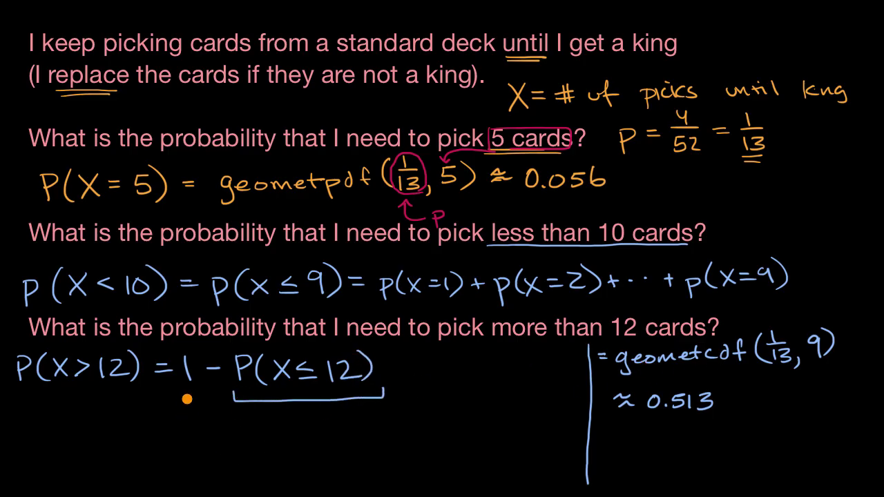
mouse_move(15, 429)
mouse_down()
mouse_move(42, 426)
mouse_move(50, 444)
mouse_move(98, 434)
mouse_move(102, 455)
mouse_move(112, 438)
mouse_move(130, 433)
mouse_move(211, 448)
mouse_up()
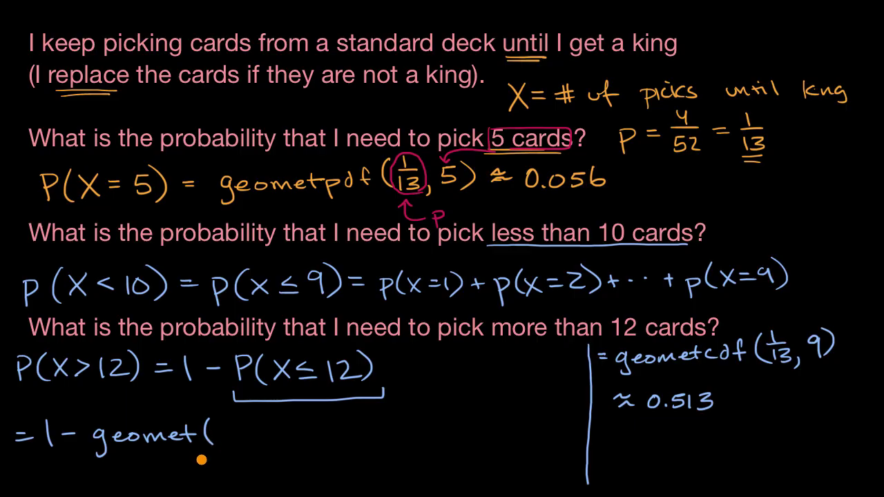
mouse_move(201, 431)
mouse_down()
mouse_move(255, 432)
mouse_move(261, 449)
mouse_up()
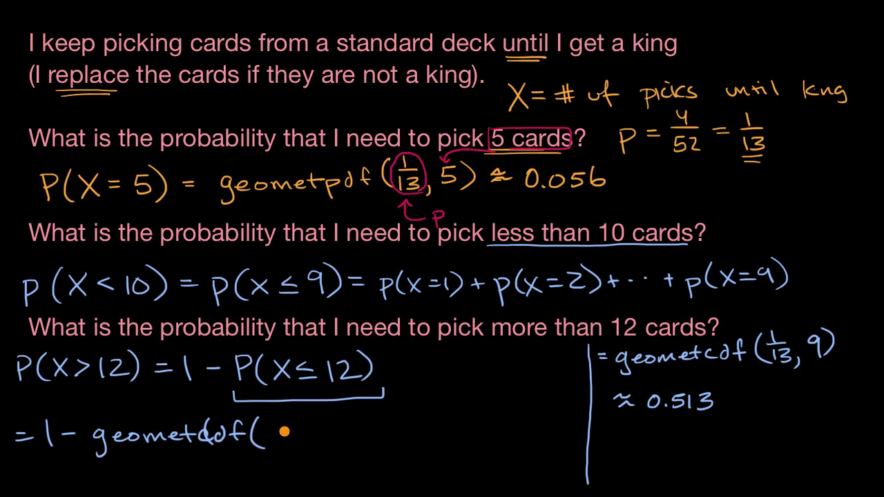
drag(277, 419, 278, 433)
mouse_move(270, 427)
mouse_down()
mouse_move(281, 429)
mouse_move(275, 450)
mouse_up()
drag(292, 450, 294, 456)
mouse_move(308, 426)
mouse_down()
mouse_move(310, 443)
mouse_move(338, 443)
mouse_move(331, 447)
mouse_move(373, 427)
mouse_up()
drag(353, 436, 374, 435)
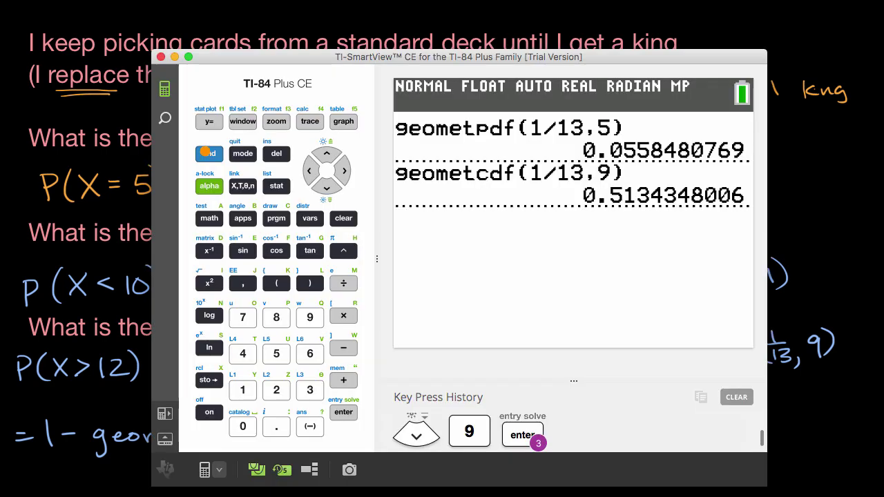
Step: Evaluate geometcdf with p = 1/13 and x changed to 12, getting 0.6173032933
click(209, 153)
click(298, 219)
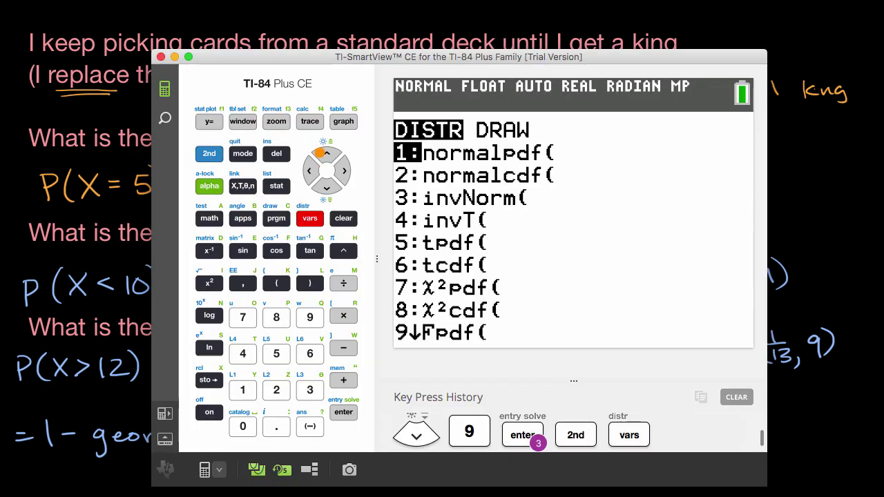
click(322, 152)
click(339, 411)
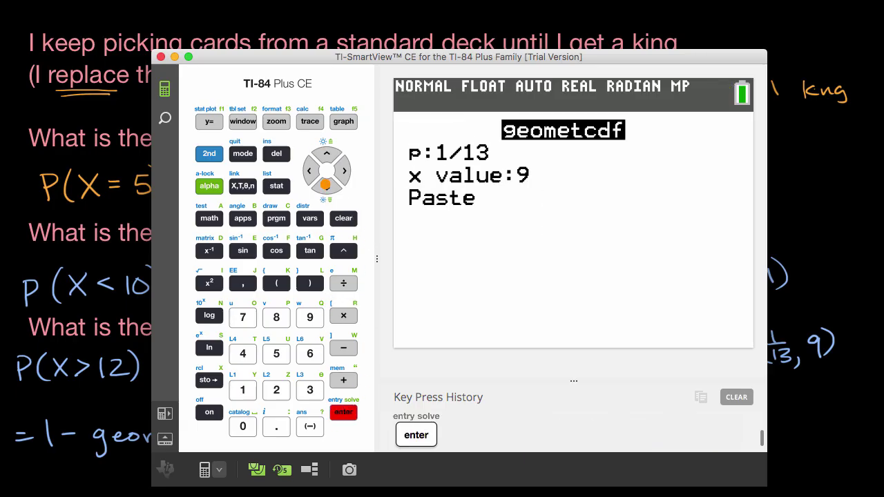
click(319, 188)
text(9)
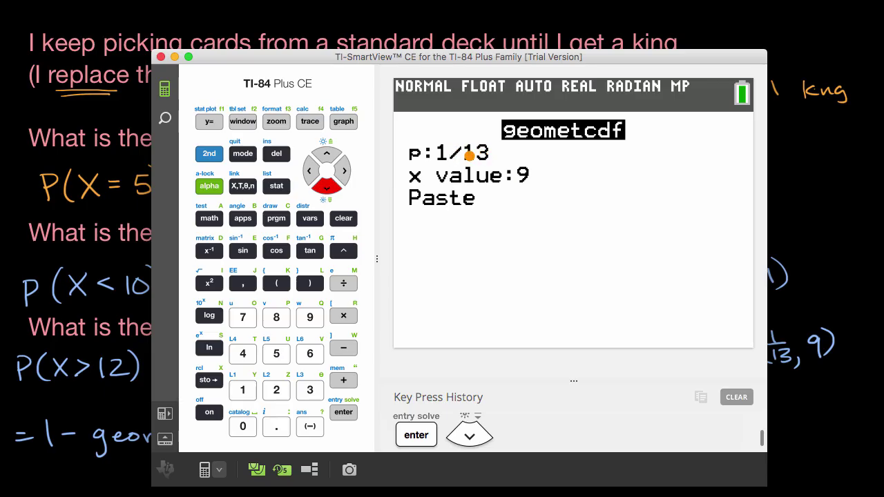
click(243, 390)
click(276, 390)
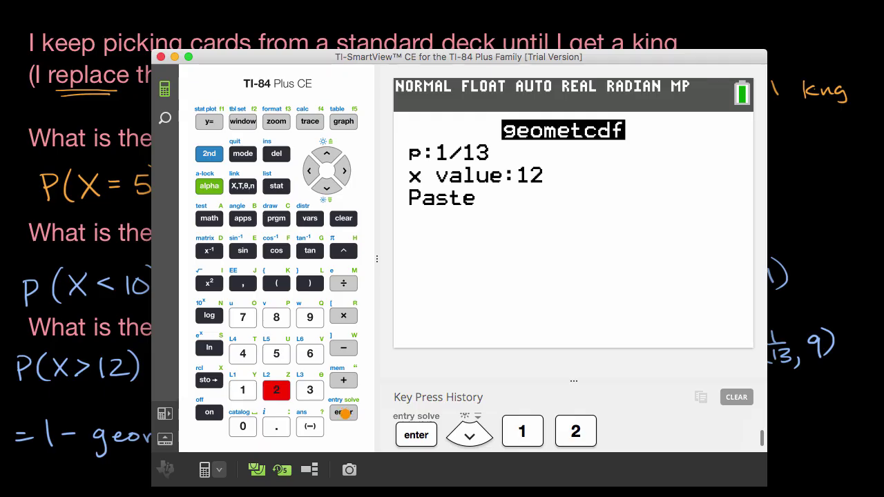
click(343, 412)
click(341, 412)
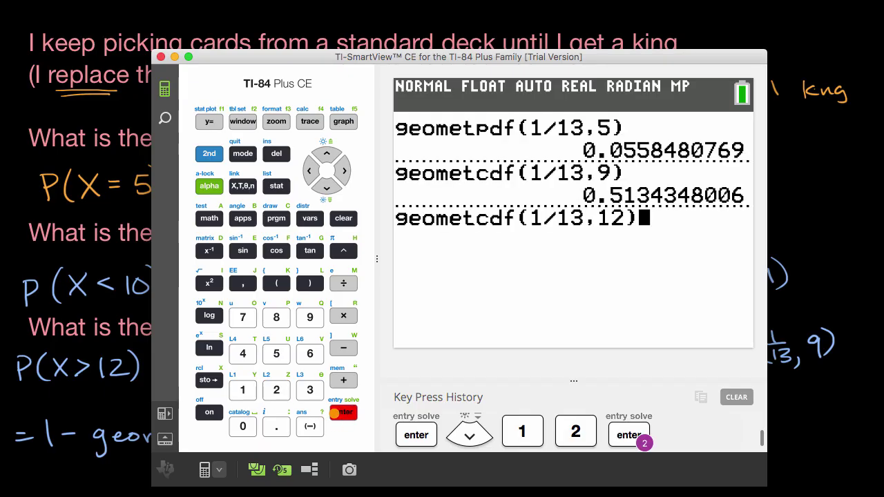
click(343, 412)
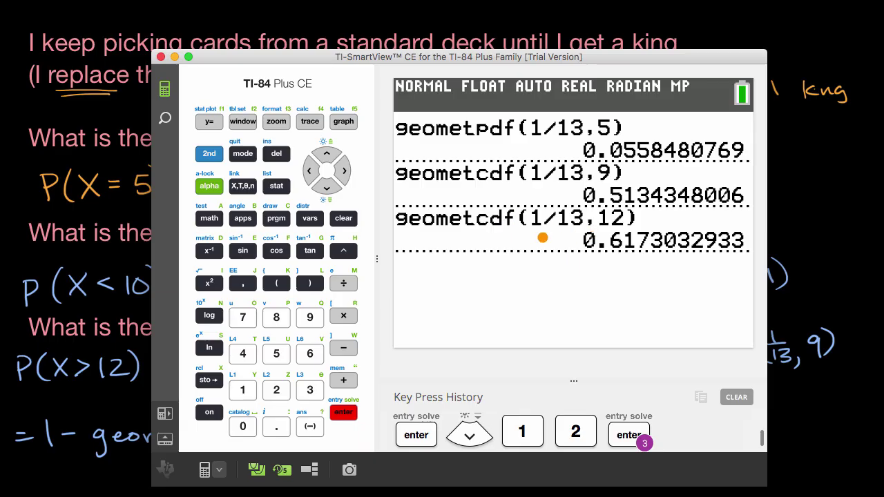
Step: Compute 1 − Ans = 0.3826967067, then hide the calculator
key(Escape)
click(243, 388)
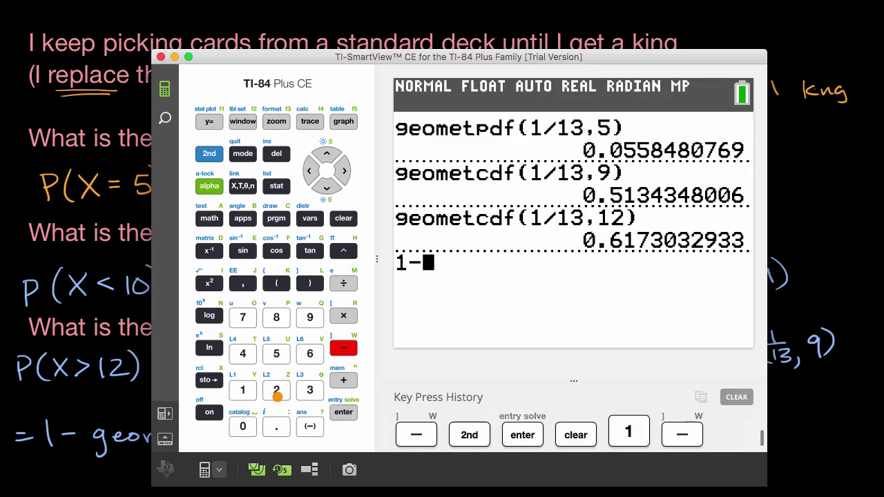
click(210, 160)
click(307, 428)
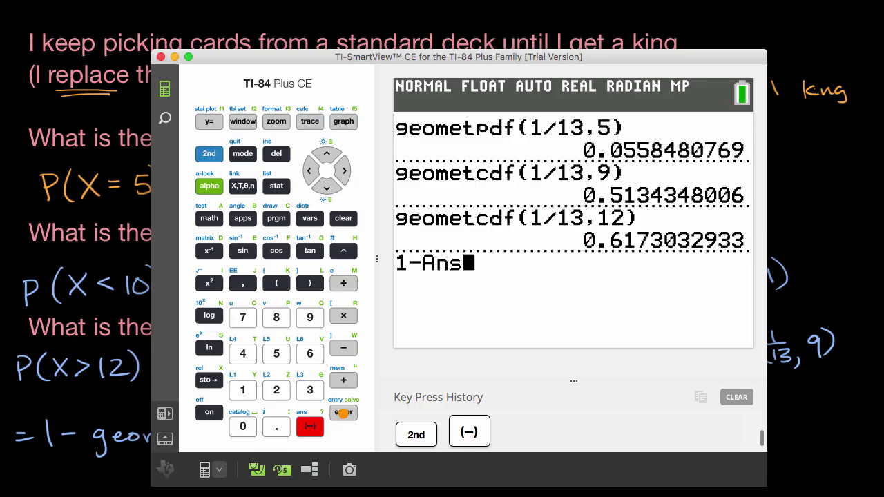
click(343, 412)
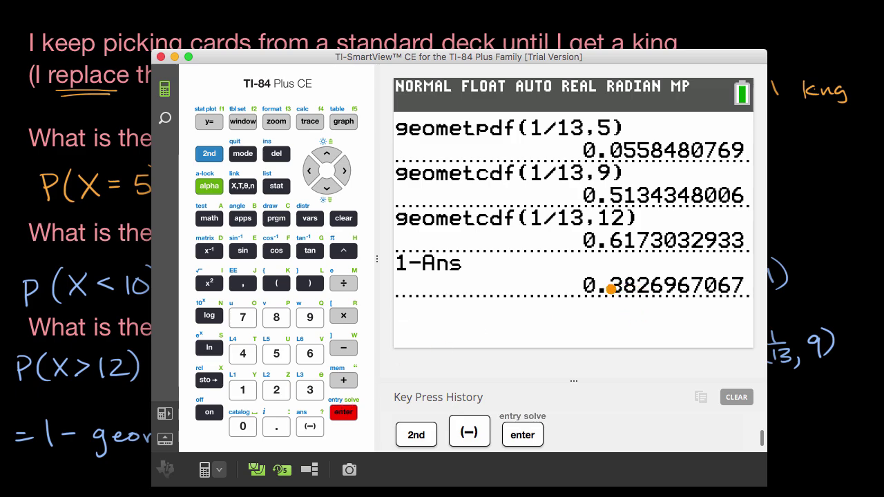
key(super+Tab)
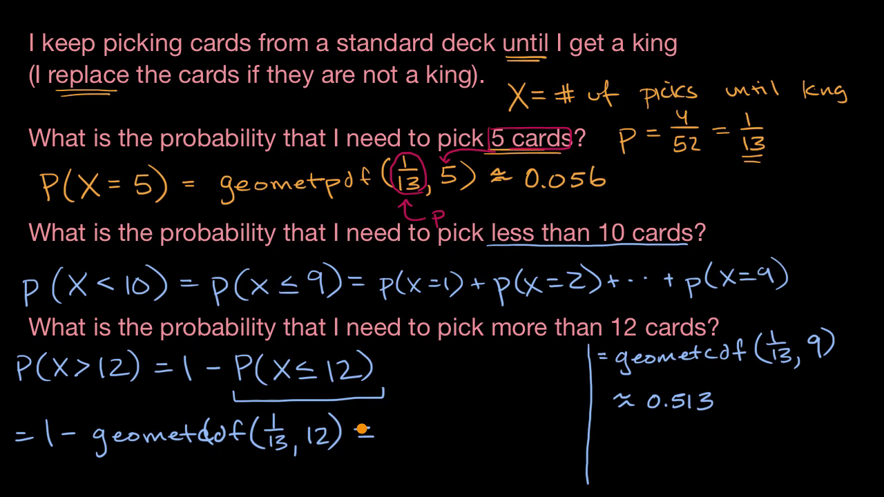